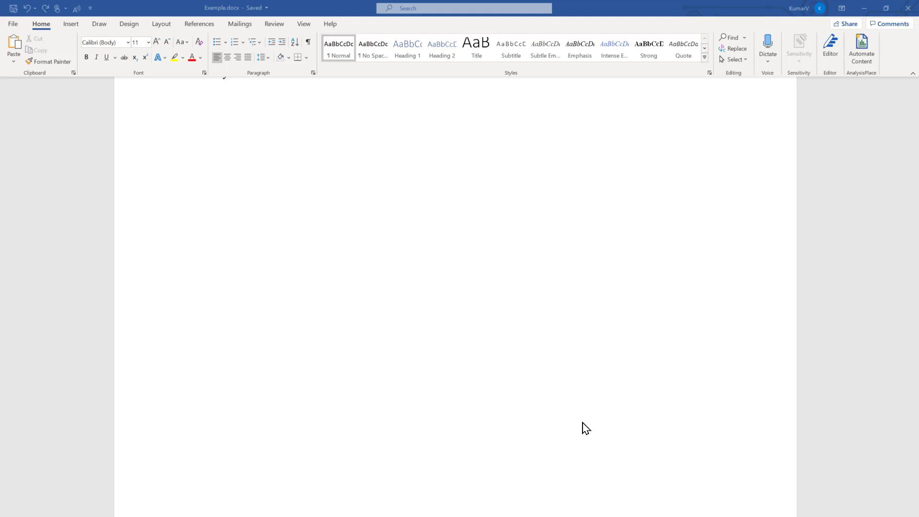
- Examine the swarming locusts paragraph and the capital letter that starts each of its sentences
scroll(586, 407, up, 3)
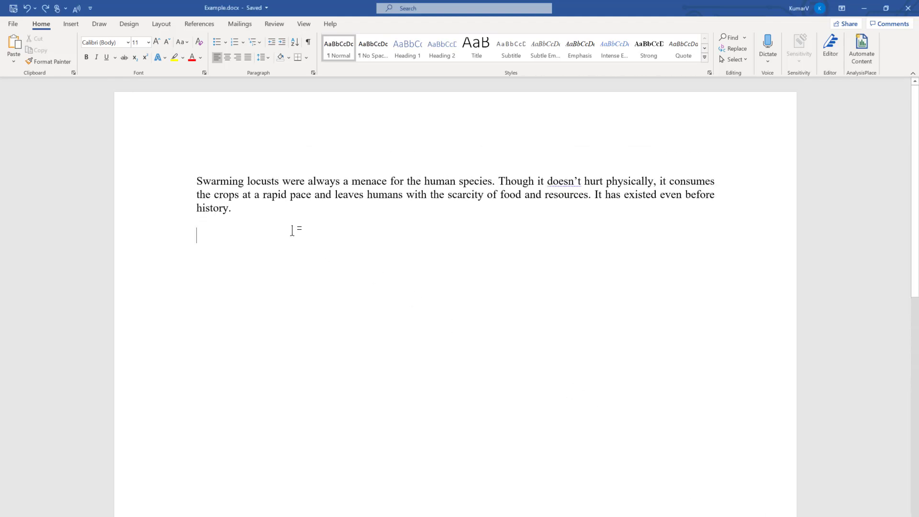
drag(232, 210, 193, 186)
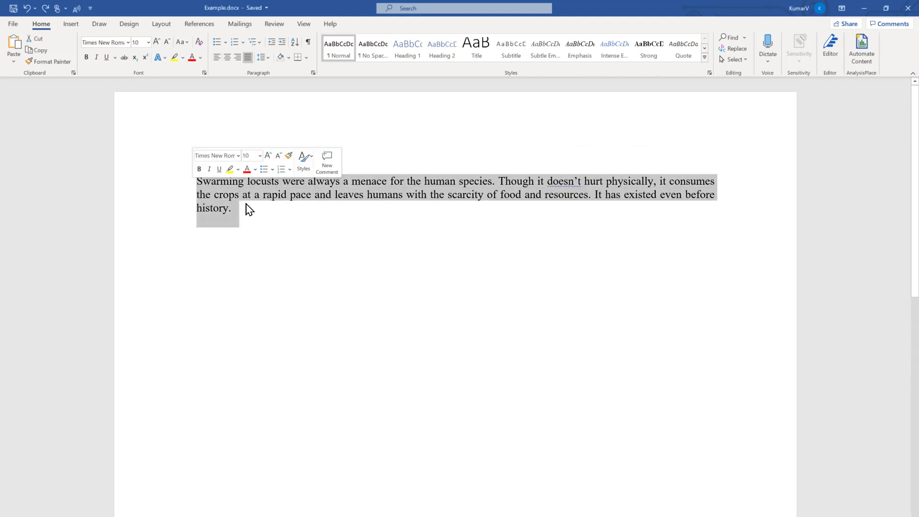
click(294, 220)
right_click(232, 210)
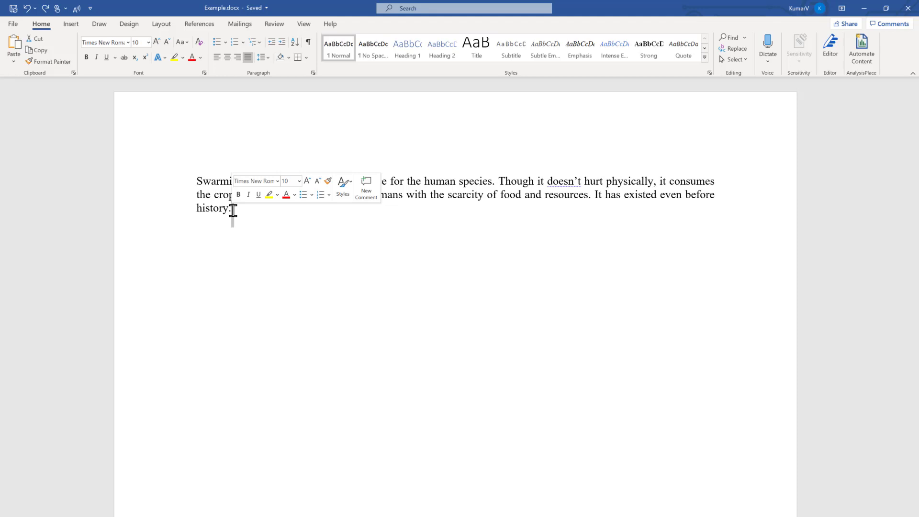
key(Return)
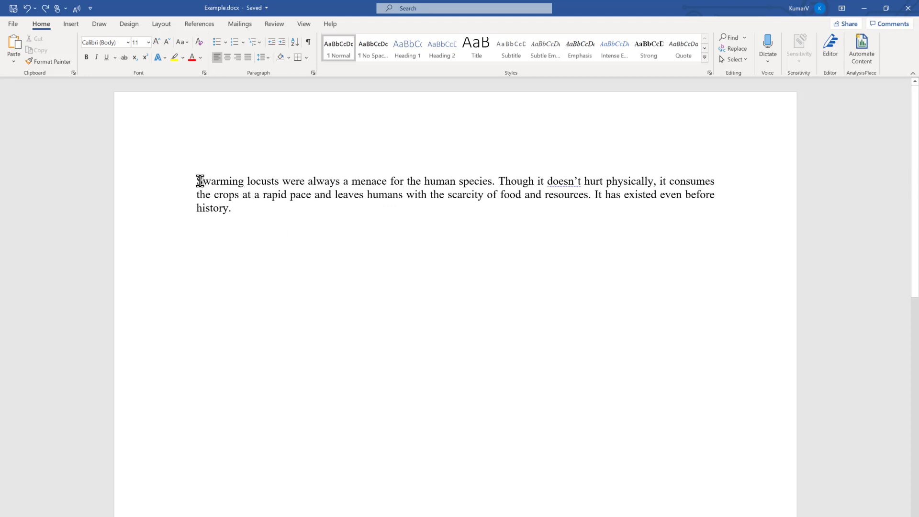
drag(199, 181, 194, 181)
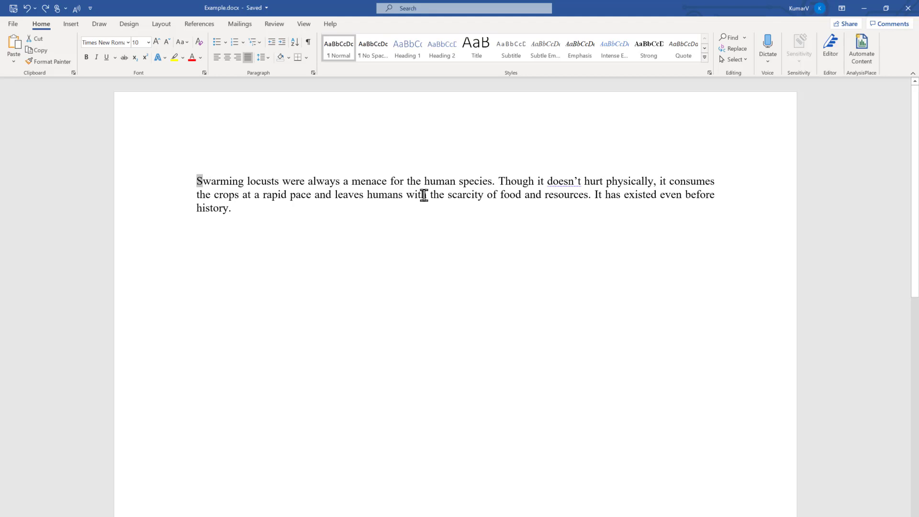
drag(504, 178, 500, 177)
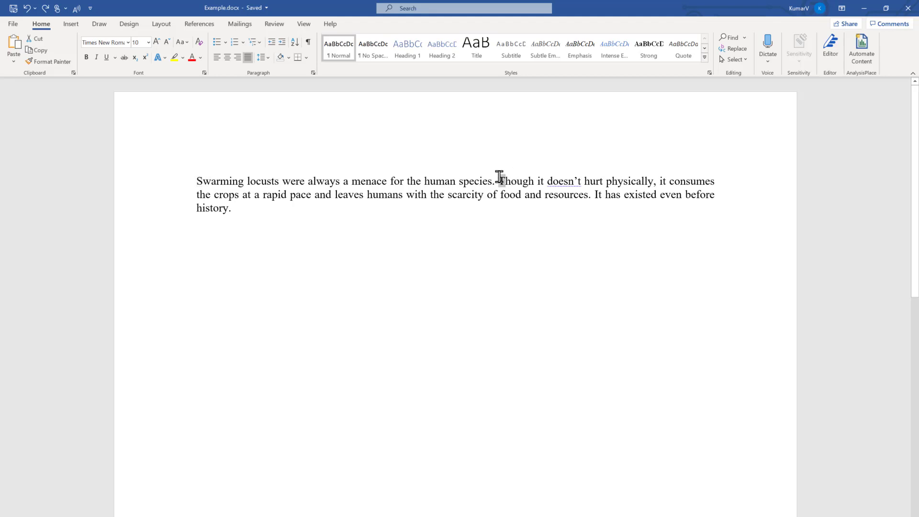
click(525, 194)
triple_click(189, 182)
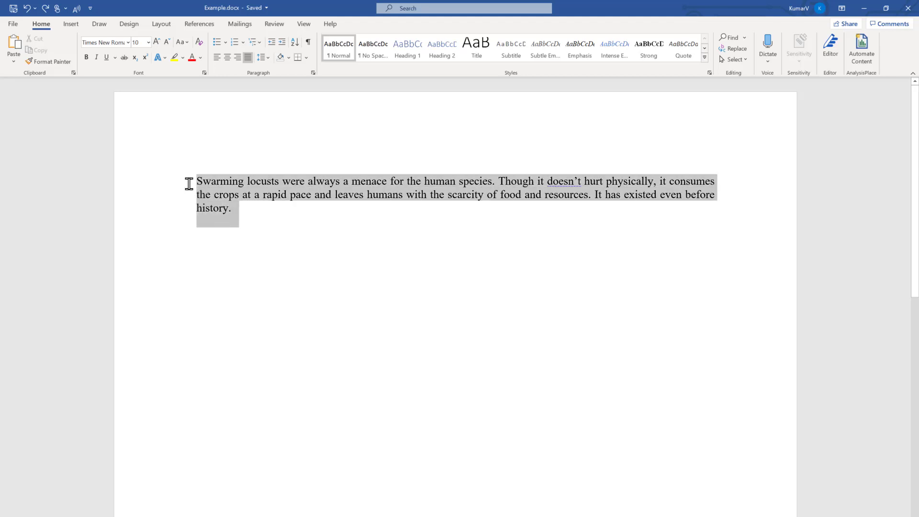
- Apply the Sentence case option to the whole swarming locusts paragraph
click(259, 207)
drag(234, 207, 193, 186)
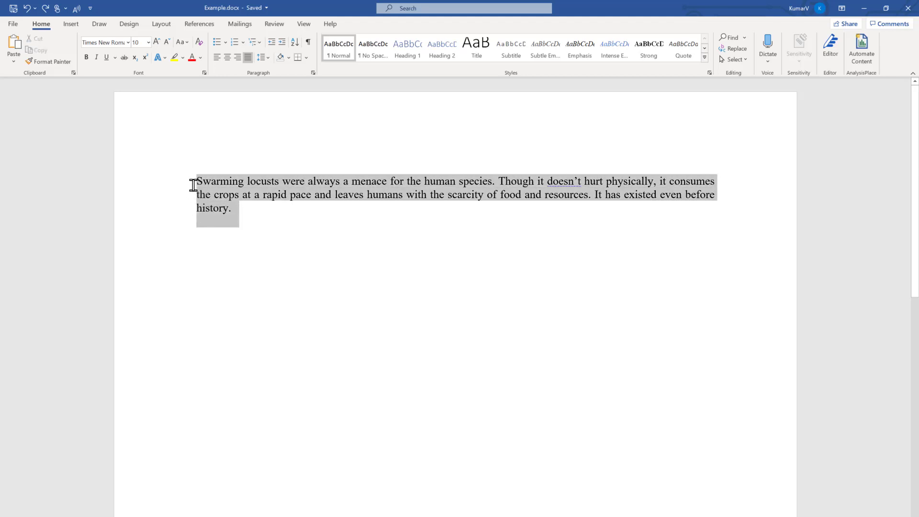
click(248, 209)
drag(222, 207, 195, 134)
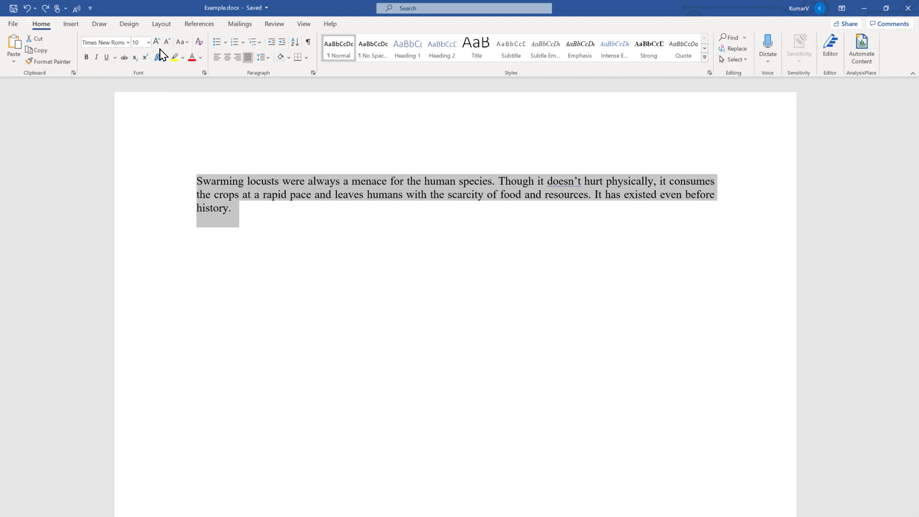
click(186, 42)
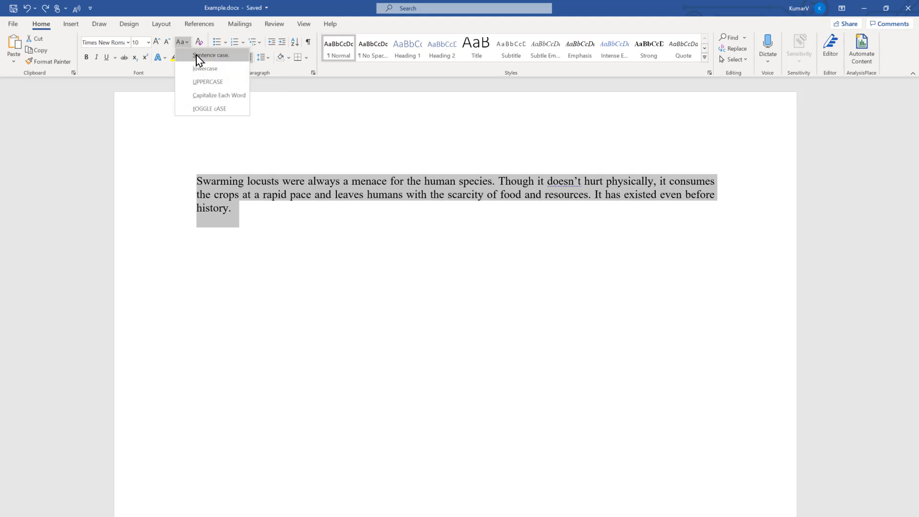
click(200, 61)
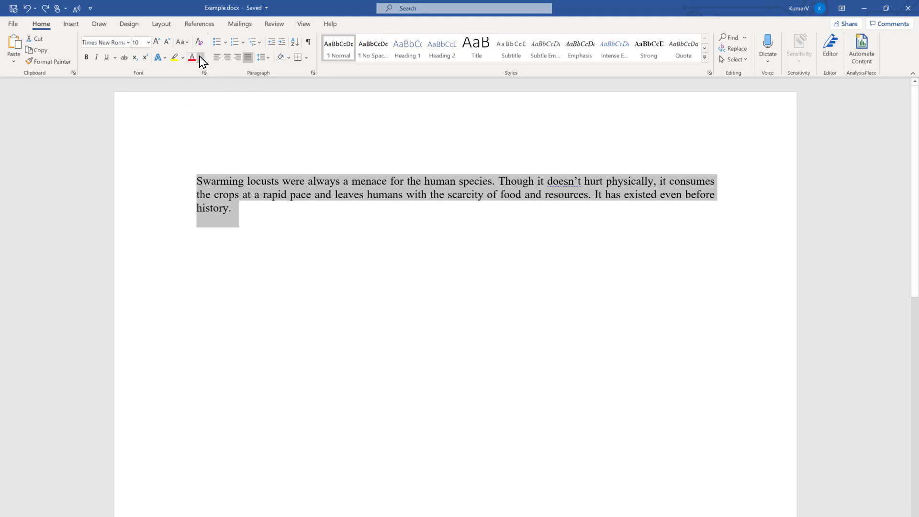
- Convert the whole paragraph to lowercase and check the first letter of its opening word
drag(237, 210, 187, 185)
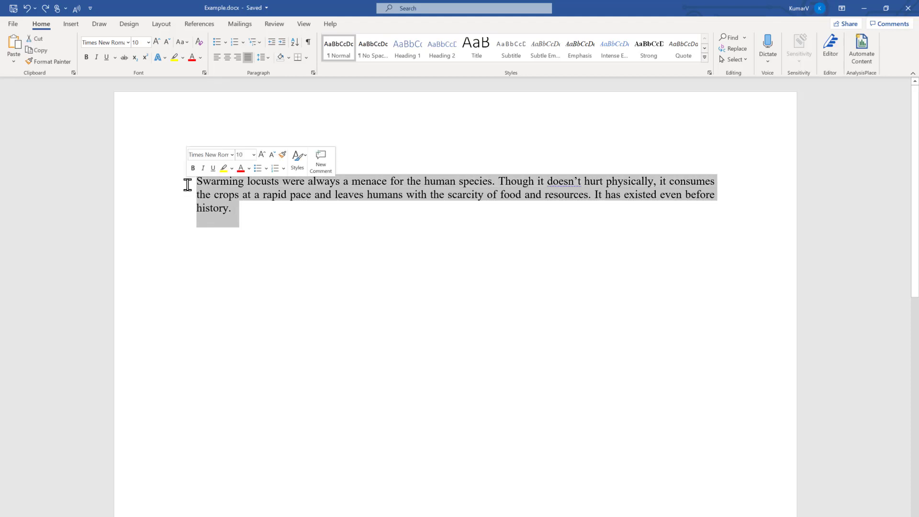
click(238, 209)
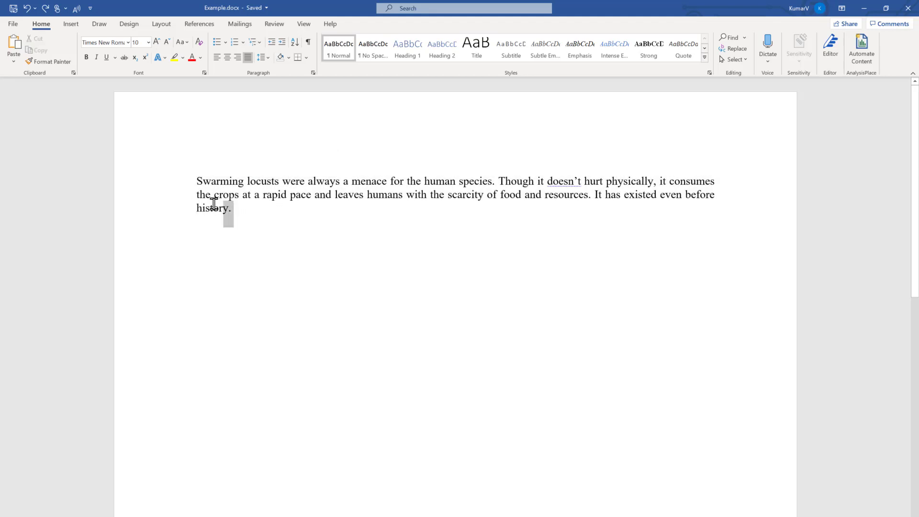
drag(214, 203, 195, 188)
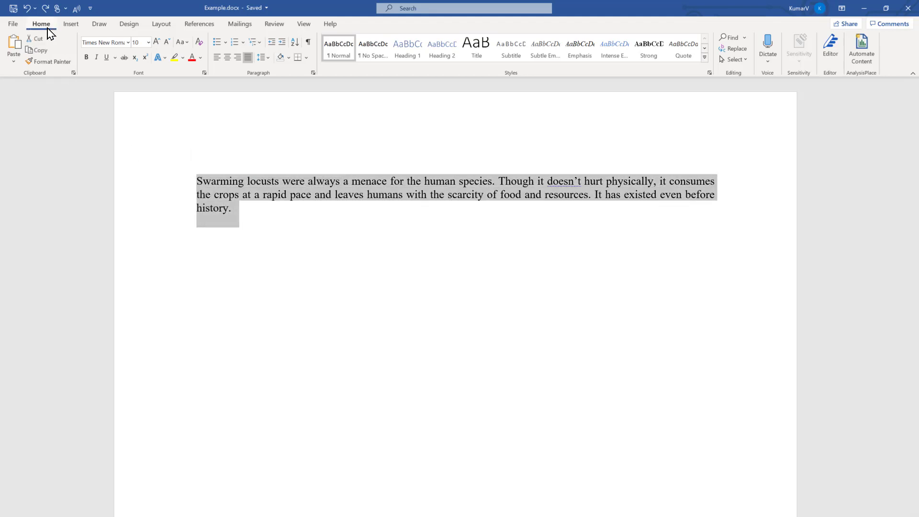
click(187, 43)
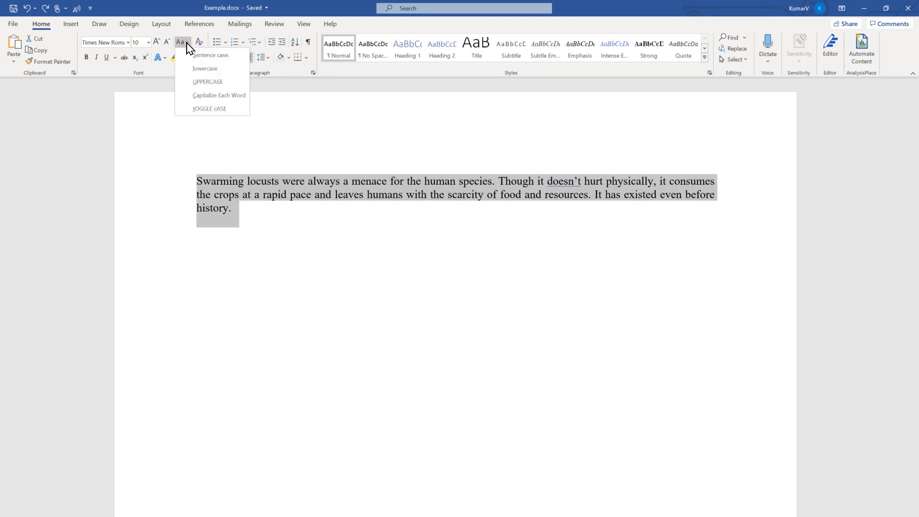
click(202, 70)
click(215, 183)
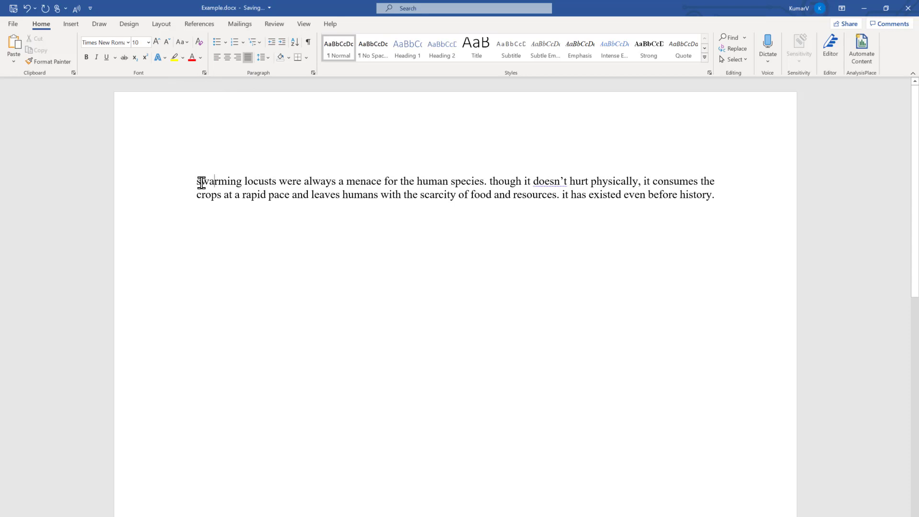
drag(201, 183, 196, 183)
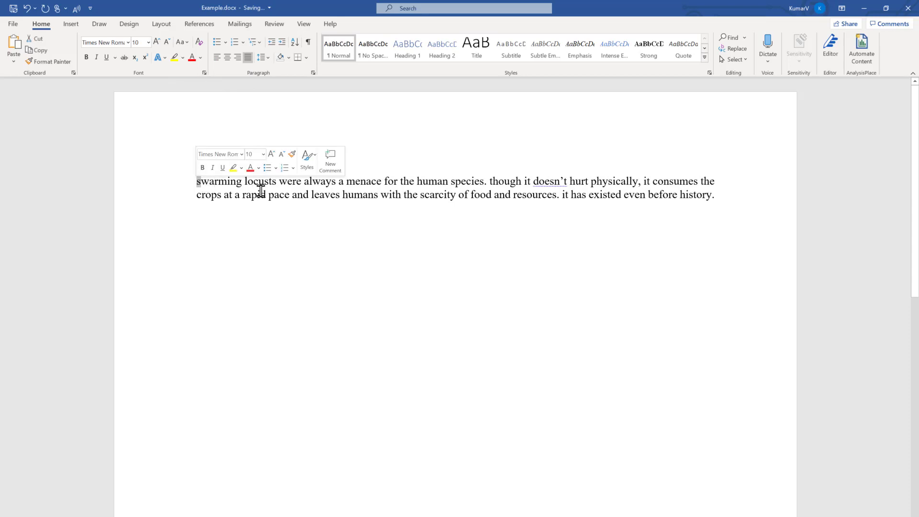
click(319, 198)
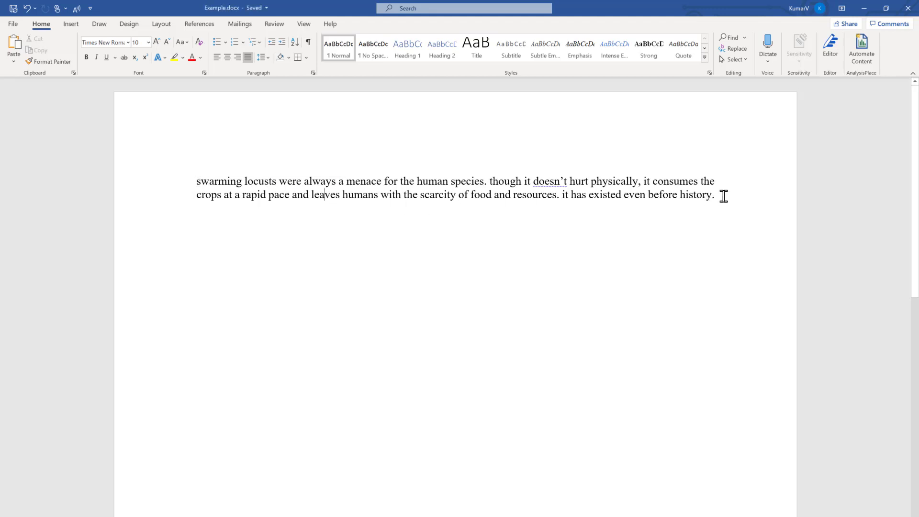
- Convert all the text of the paragraph to UPPERCASE
drag(725, 197, 200, 181)
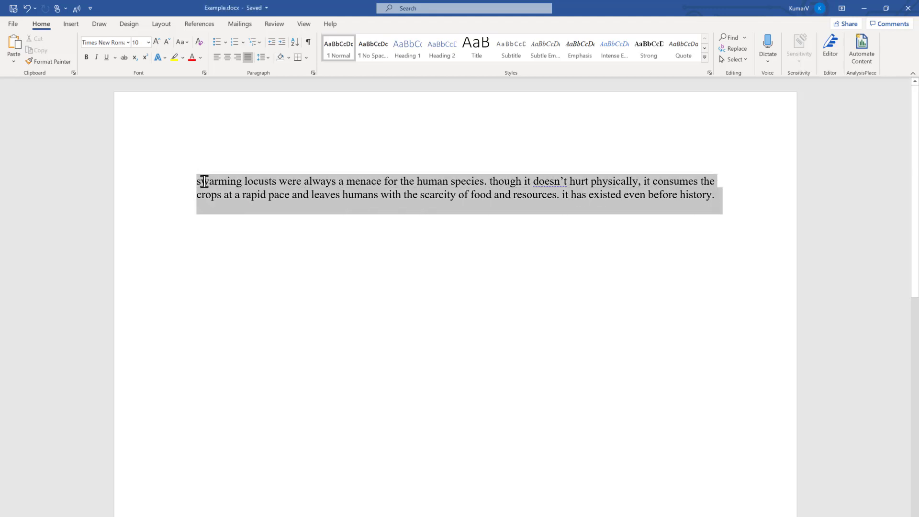
click(221, 189)
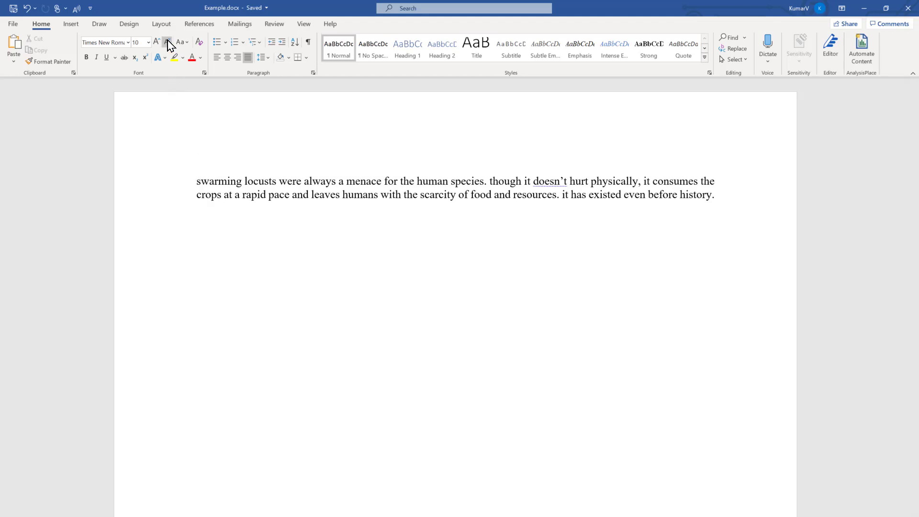
click(187, 44)
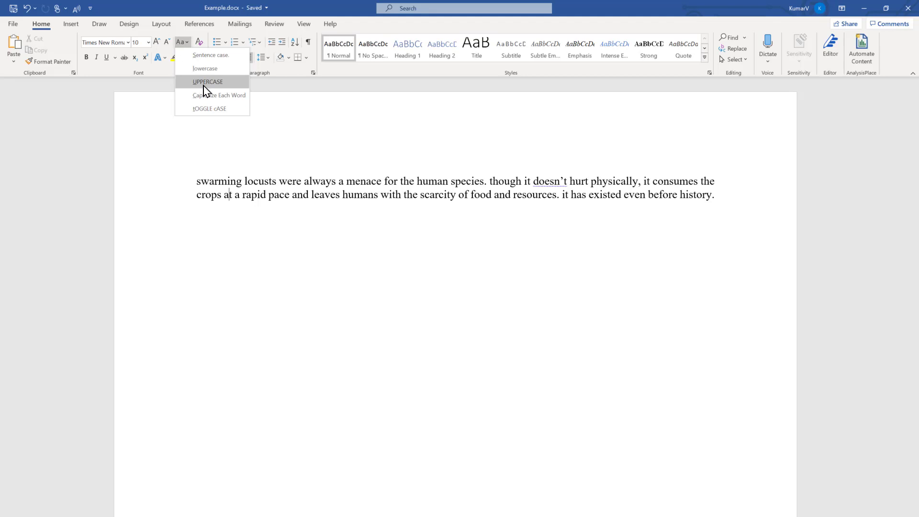
click(572, 182)
drag(733, 199, 197, 180)
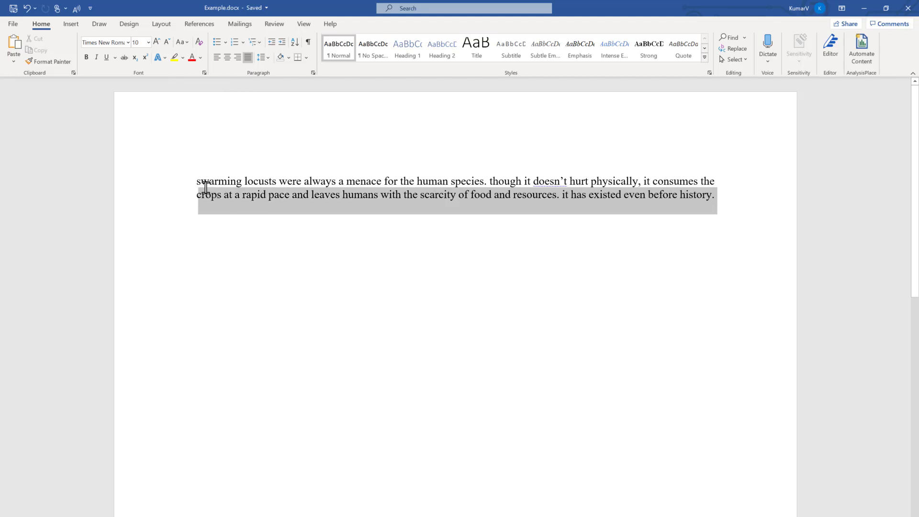
click(185, 43)
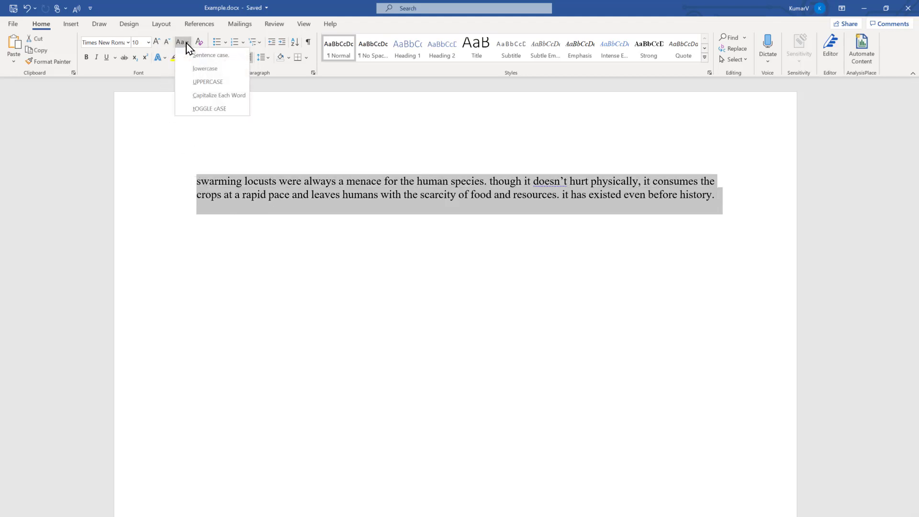
click(206, 82)
click(262, 180)
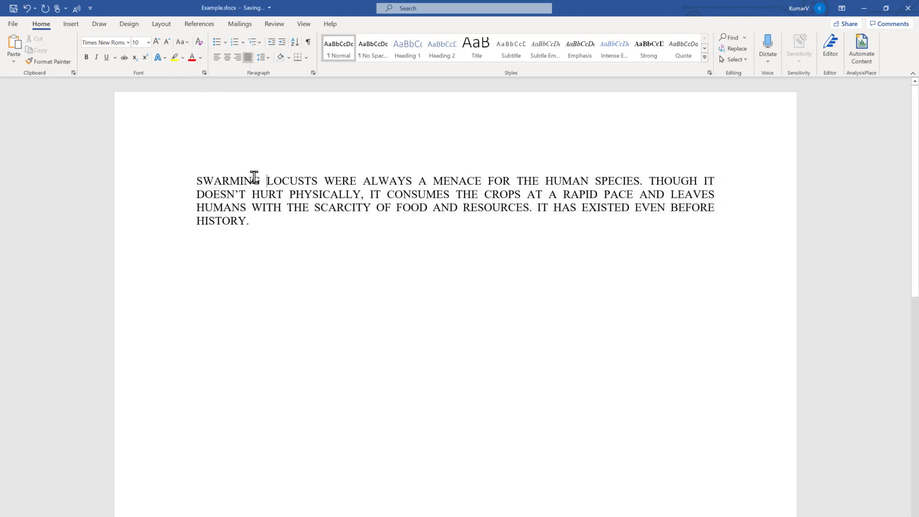
- Change the case of the whole paragraph to Capitalize Each Word
drag(198, 180, 246, 222)
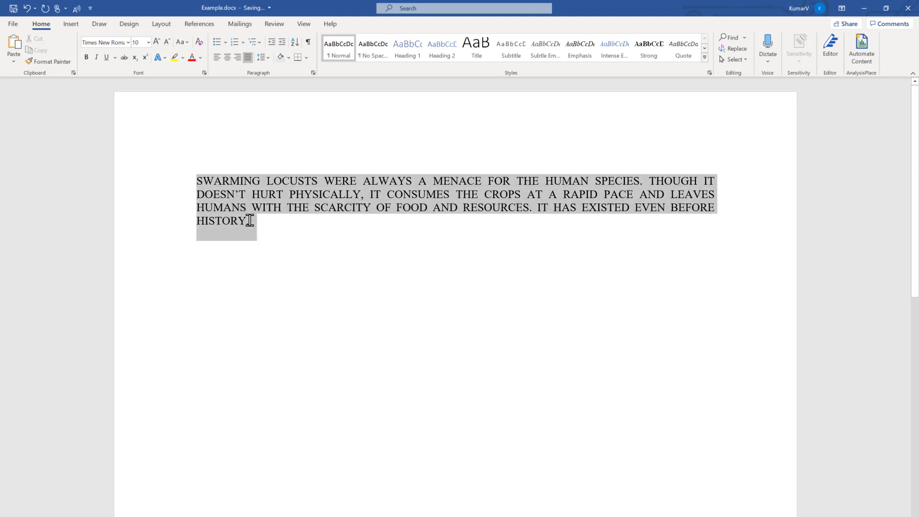
click(277, 231)
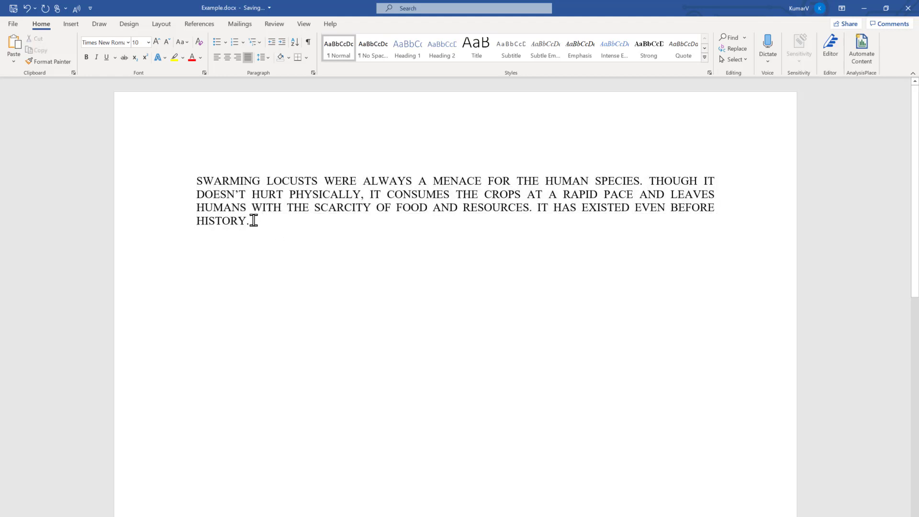
drag(258, 221, 188, 182)
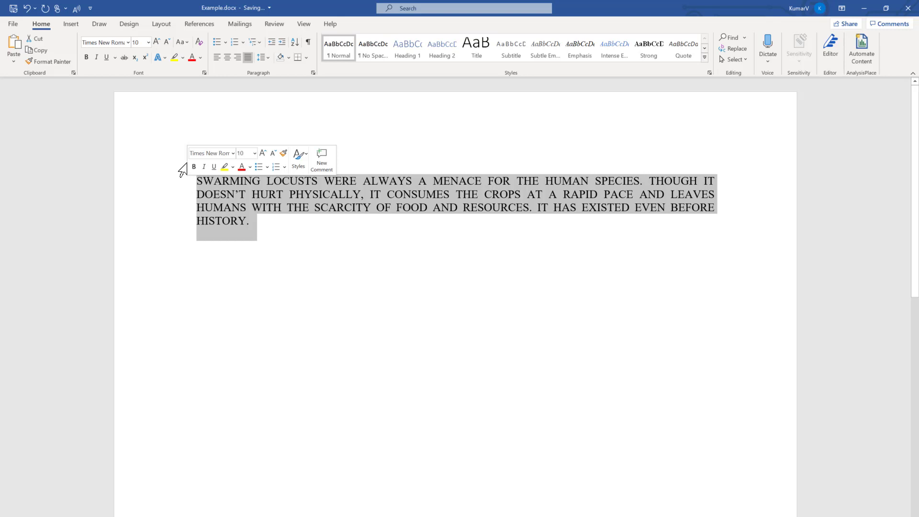
click(188, 45)
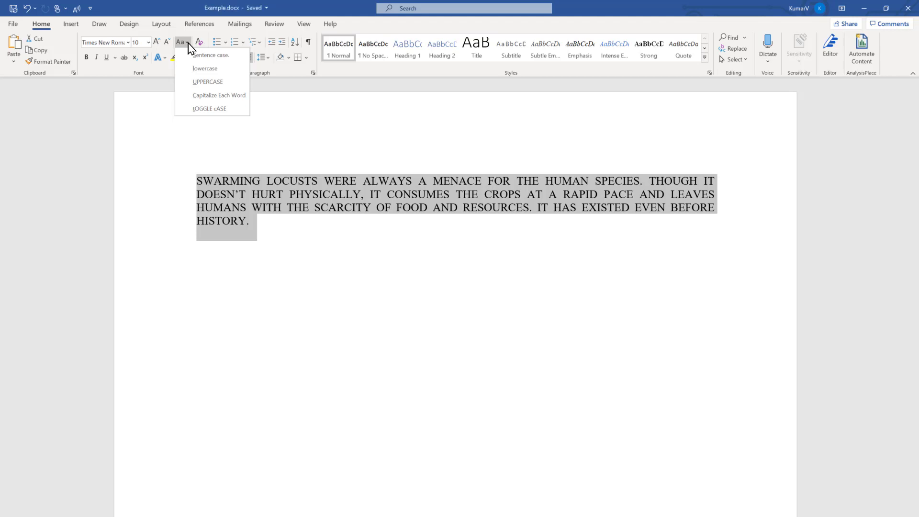
click(214, 96)
click(249, 180)
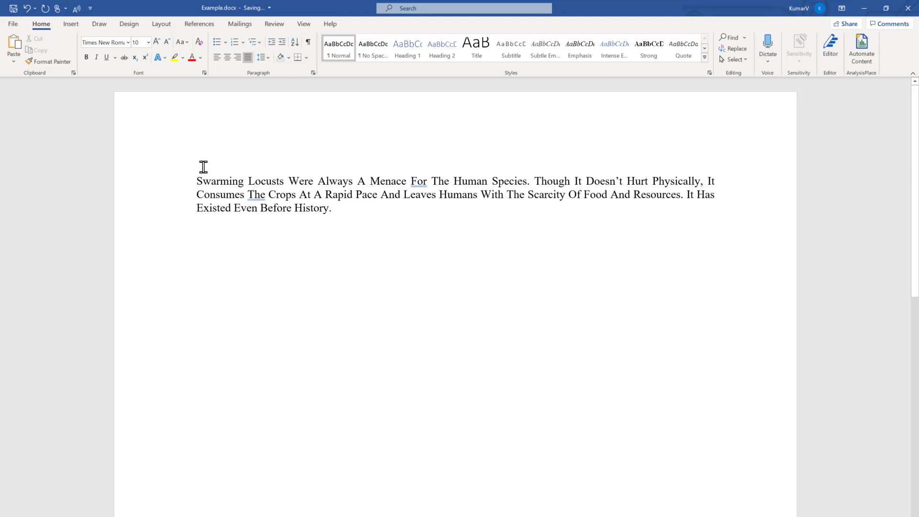
- Return the whole paragraph to Sentence case so that only sentence beginnings are capitalized
drag(335, 209, 202, 185)
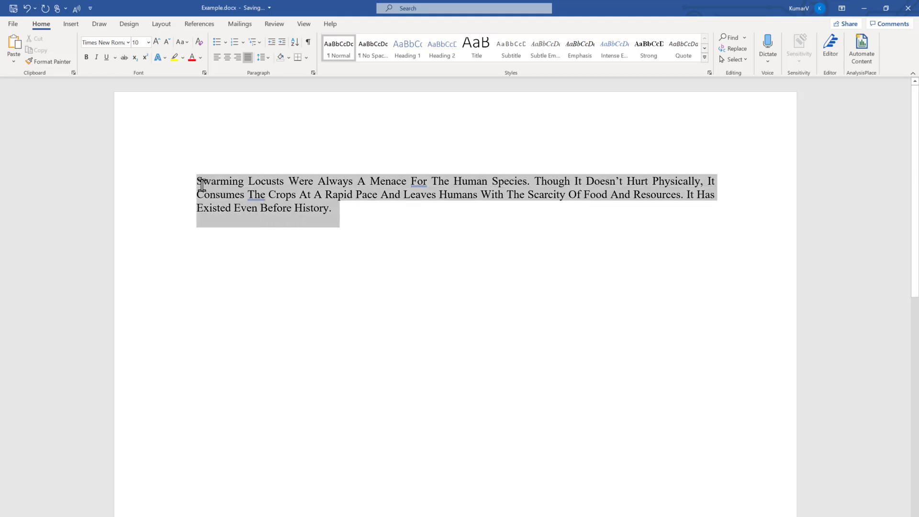
click(188, 42)
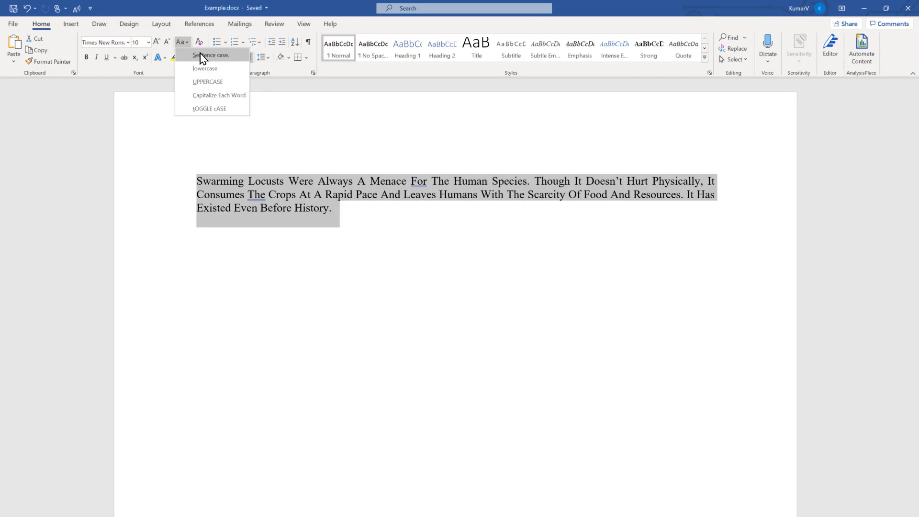
click(201, 56)
click(291, 194)
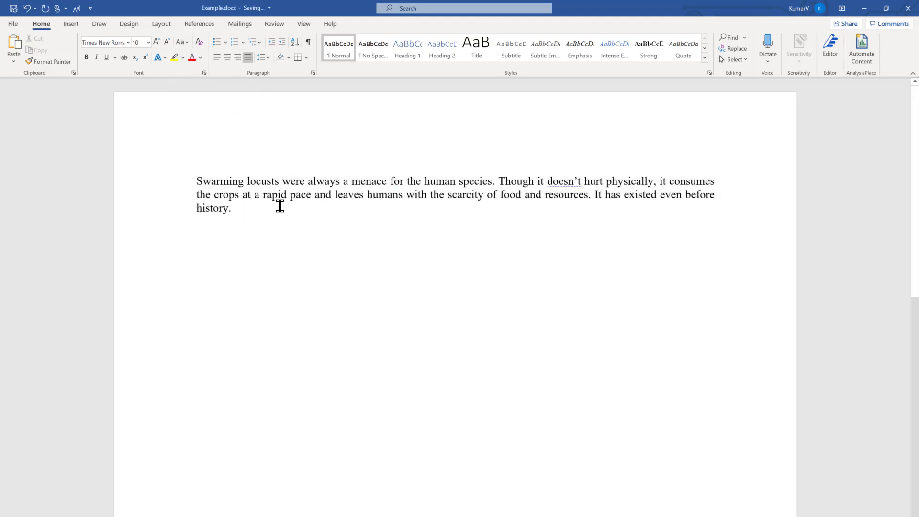
- Invert the capitalization of the whole paragraph with the tOGGLE cASE option
drag(242, 210, 193, 185)
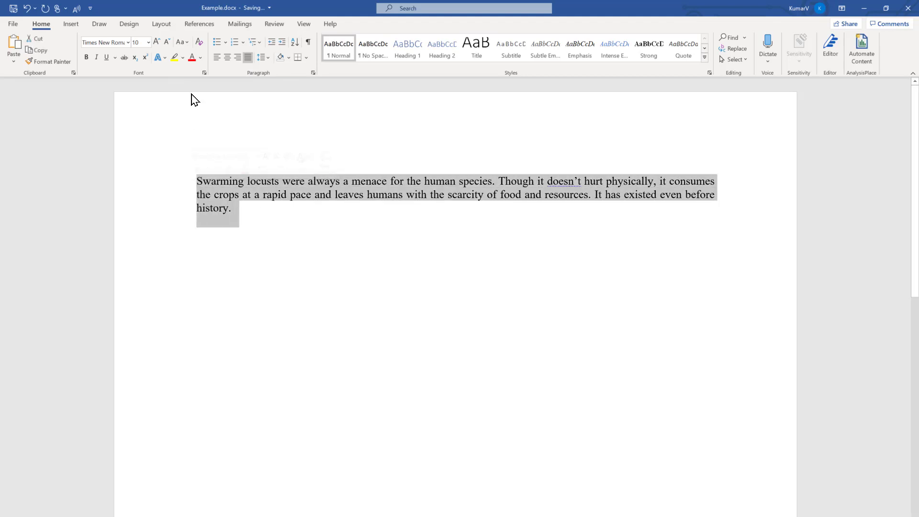
click(187, 43)
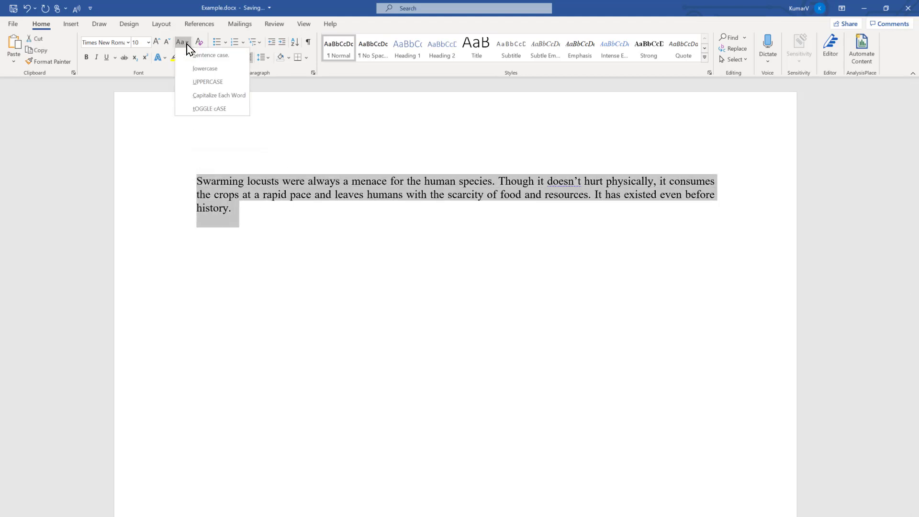
click(218, 109)
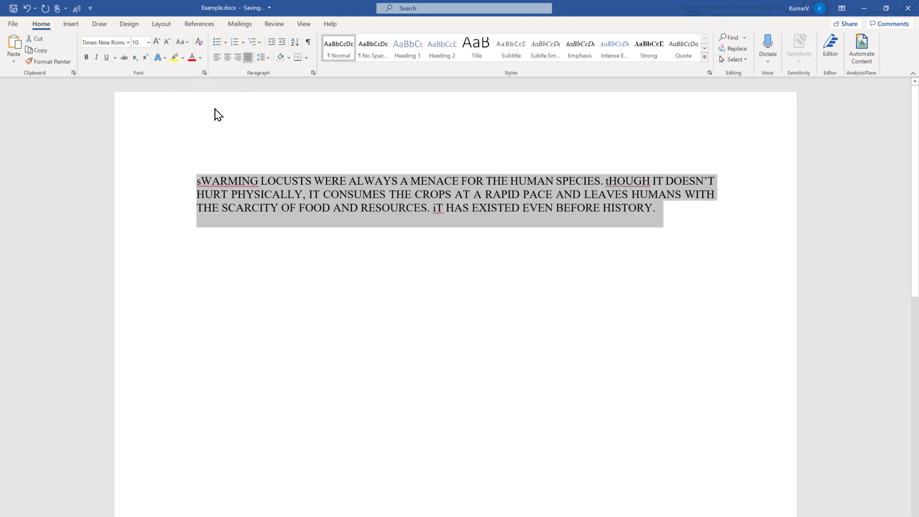
click(239, 180)
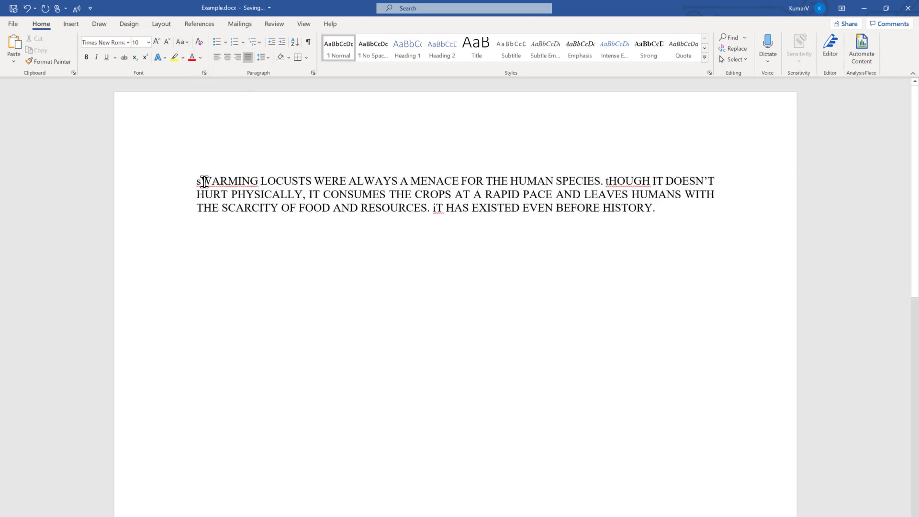
drag(197, 181, 201, 181)
drag(656, 207, 652, 207)
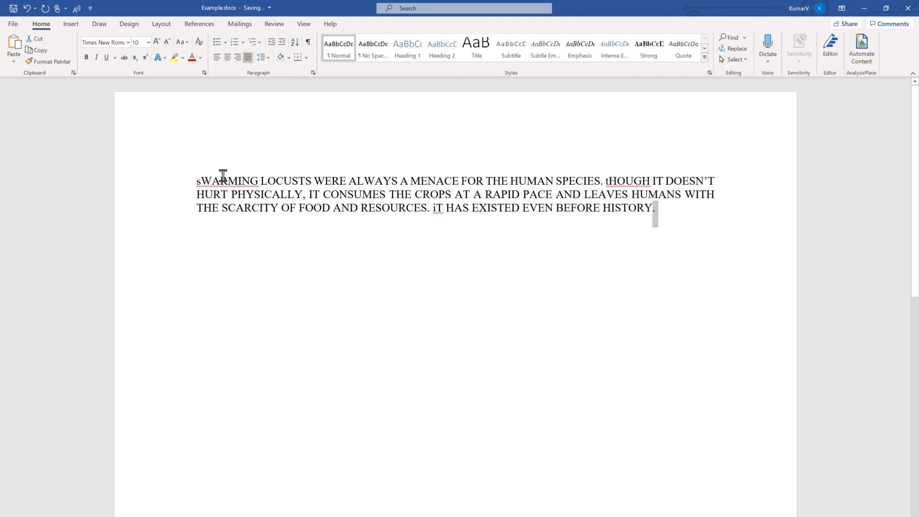
click(198, 182)
drag(196, 182, 198, 182)
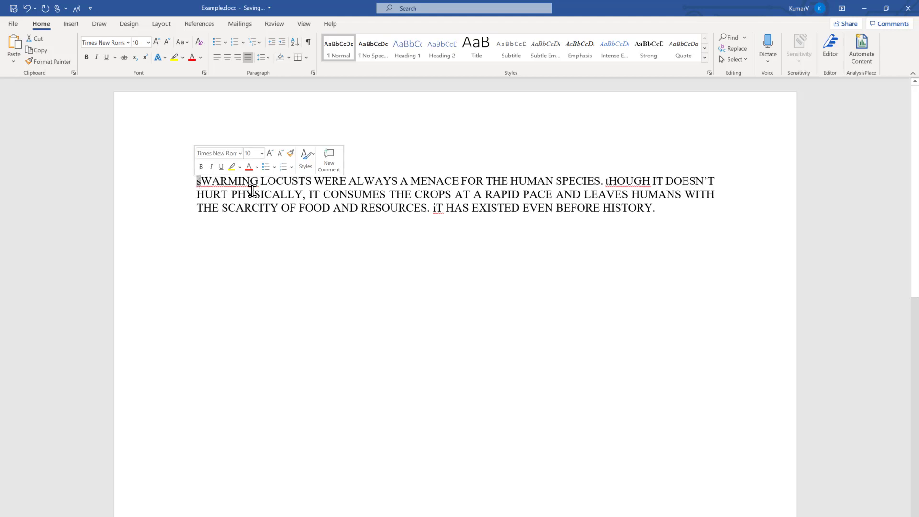
- Apply tOGGLE cASE again to the whole paragraph to invert its capitalization back to normal sentences
click(197, 182)
drag(668, 209, 197, 183)
click(184, 42)
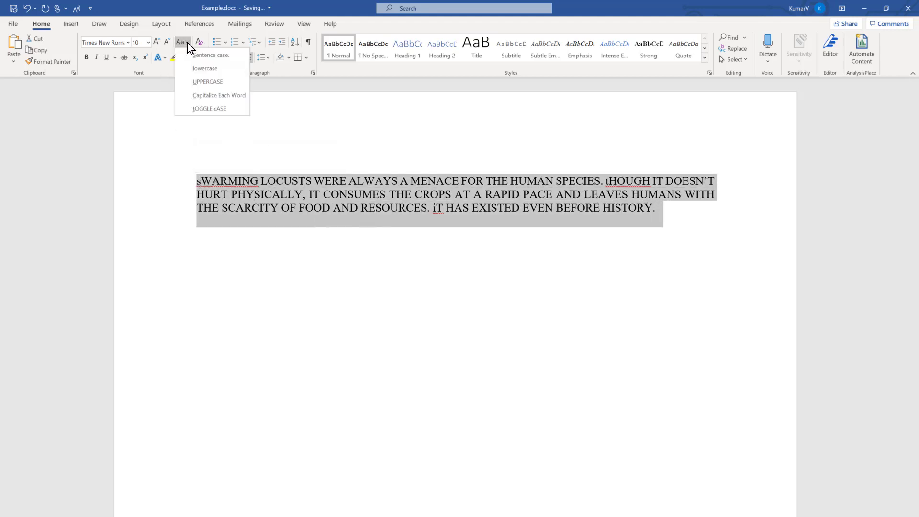
click(209, 108)
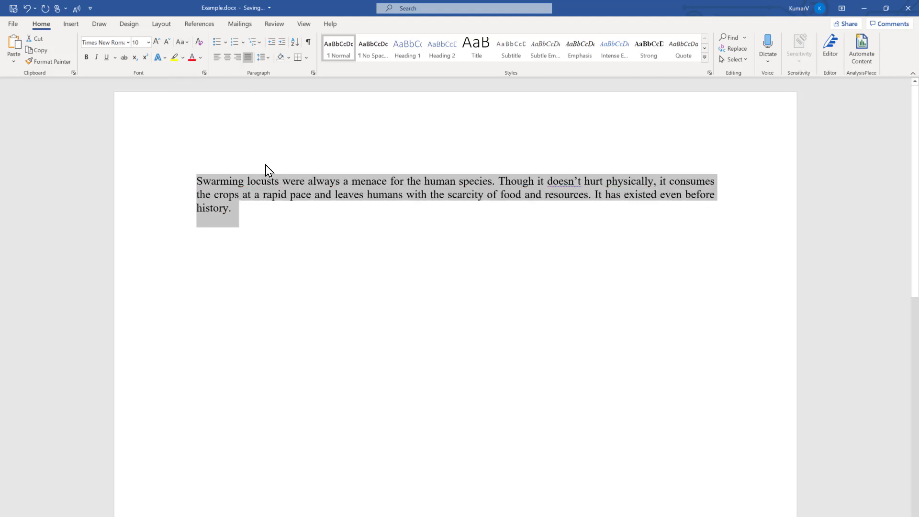
click(307, 197)
text(.)
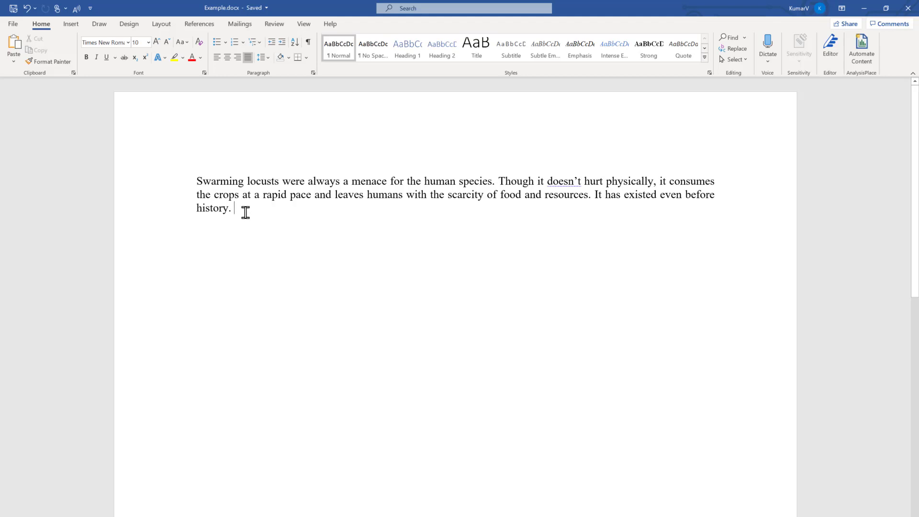
drag(242, 211, 172, 187)
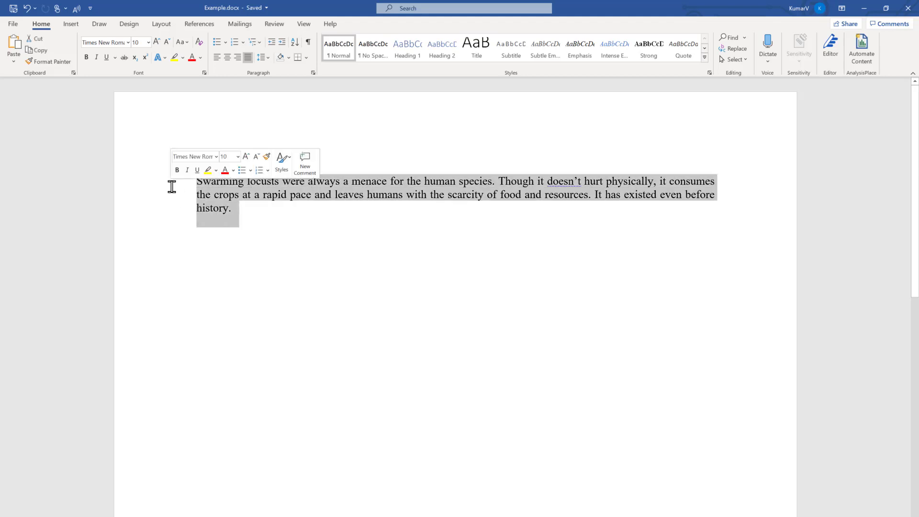
key(shift+F3)
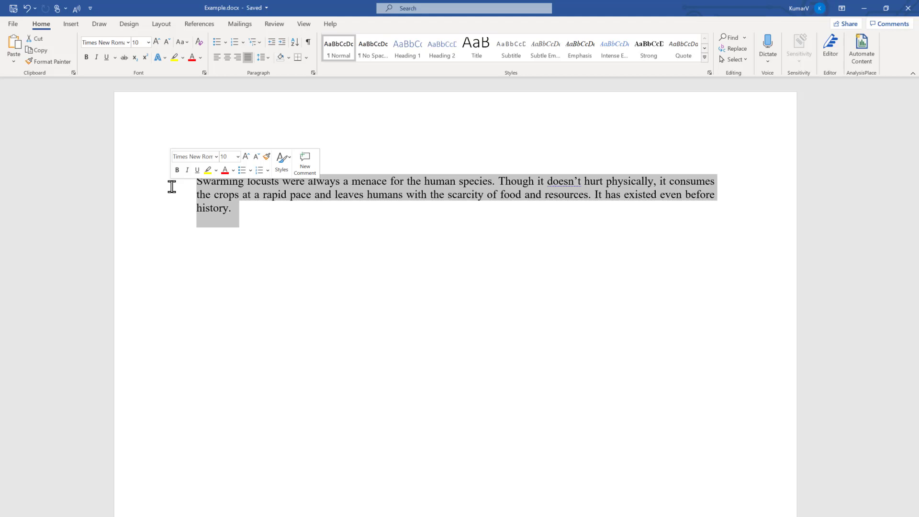
click(189, 45)
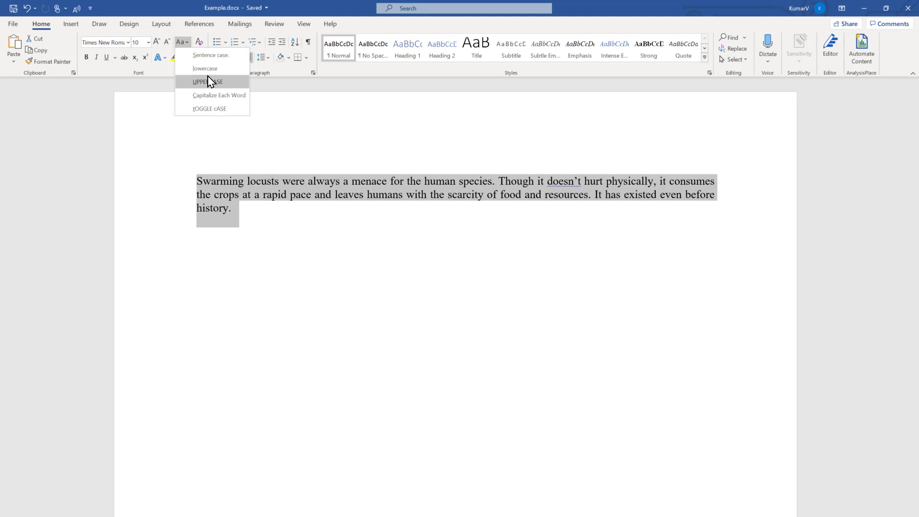
key(Escape)
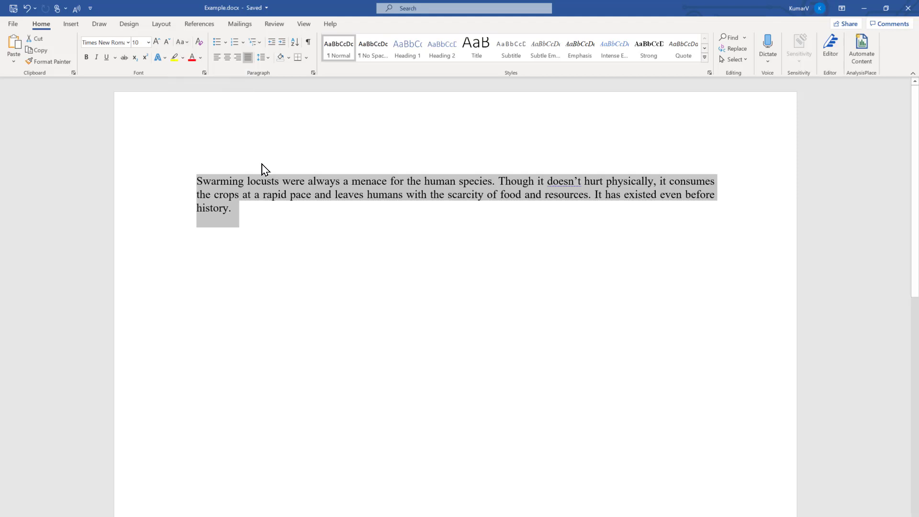
- Cycle the case of the whole paragraph through UPPERCASE and lowercase back to Sentence case
click(236, 212)
drag(237, 211, 188, 185)
key(shift+F3)
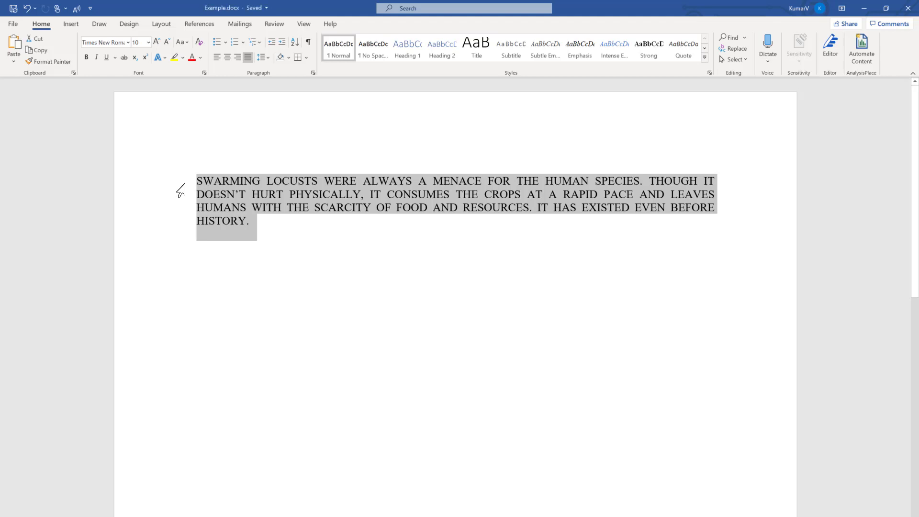
key(shift+F3)
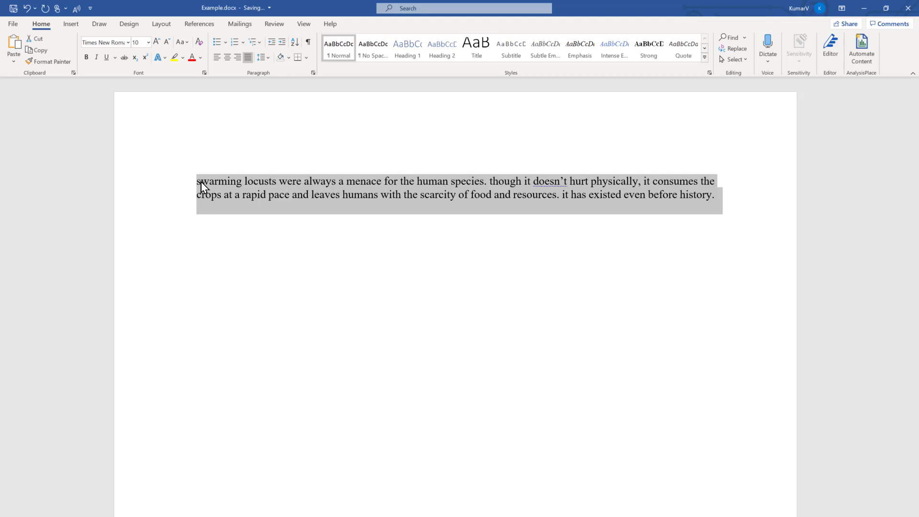
key(shift+F3)
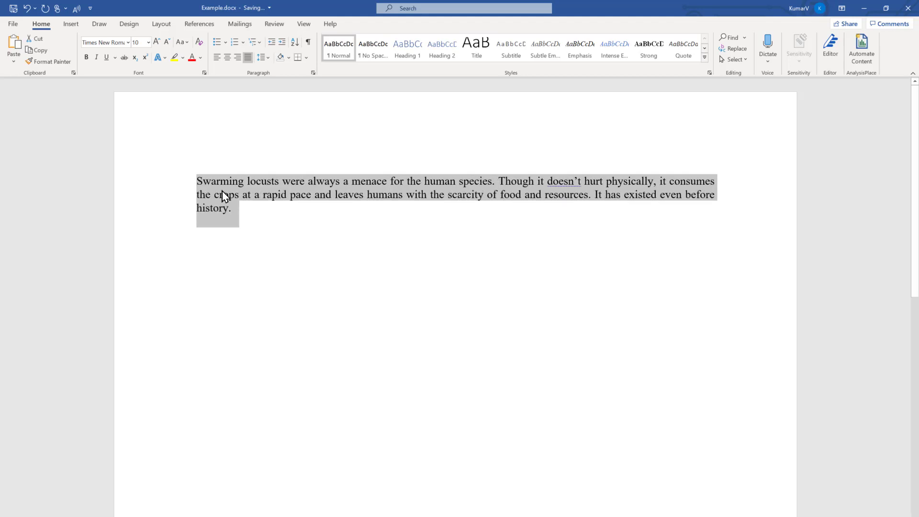